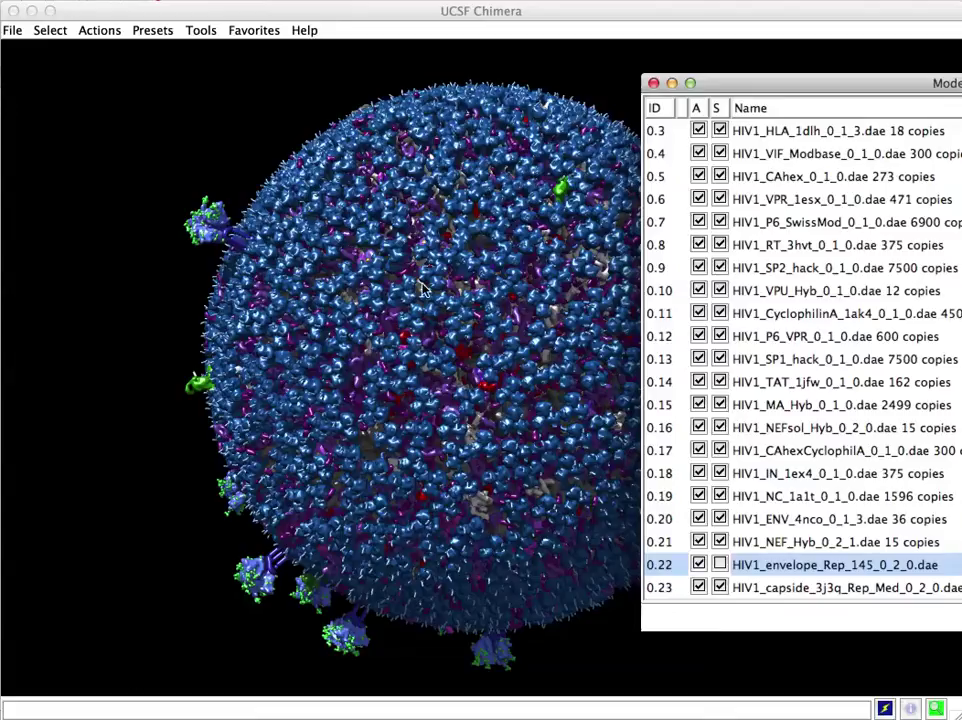
- Close the Model Panel and rotate the finished HIV-1 particle to show it from several sides
click(385, 285)
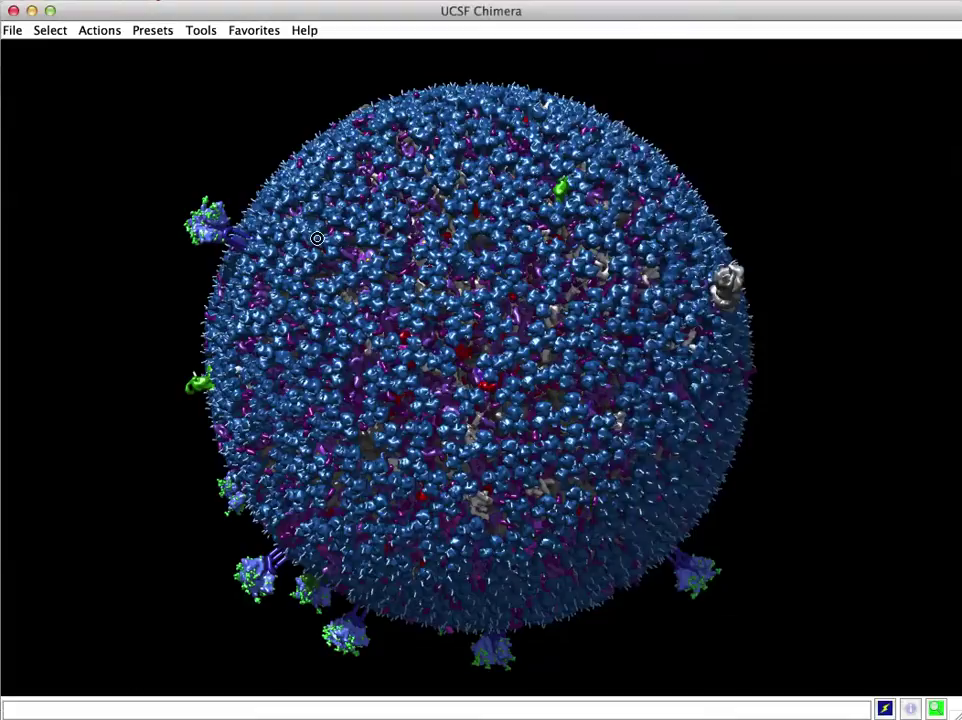
drag(374, 298, 292, 150)
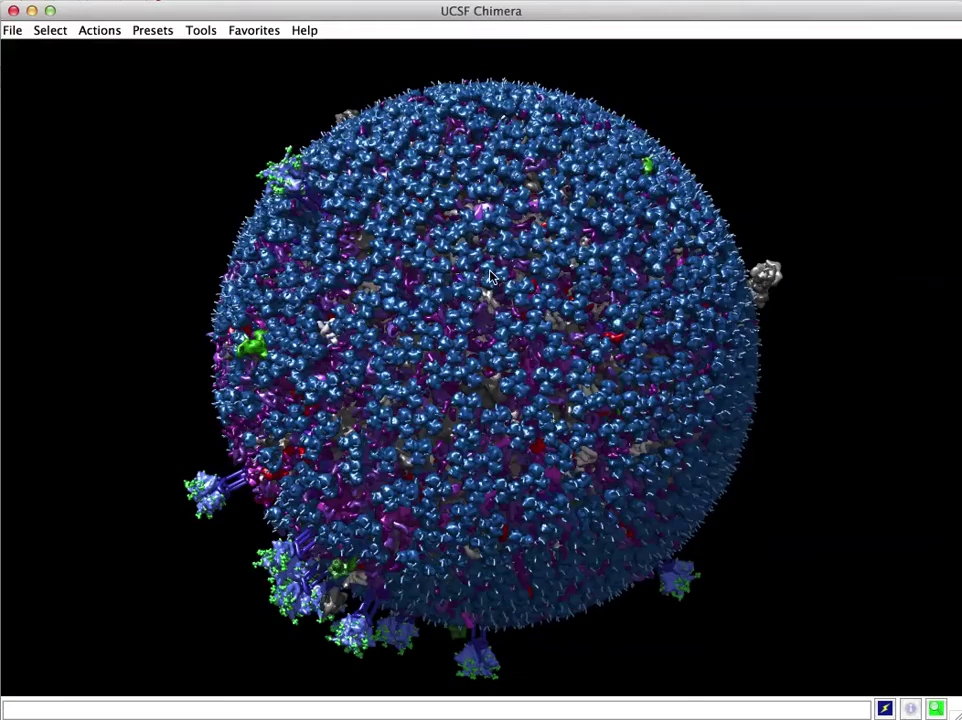
drag(371, 208, 570, 358)
drag(490, 347, 680, 215)
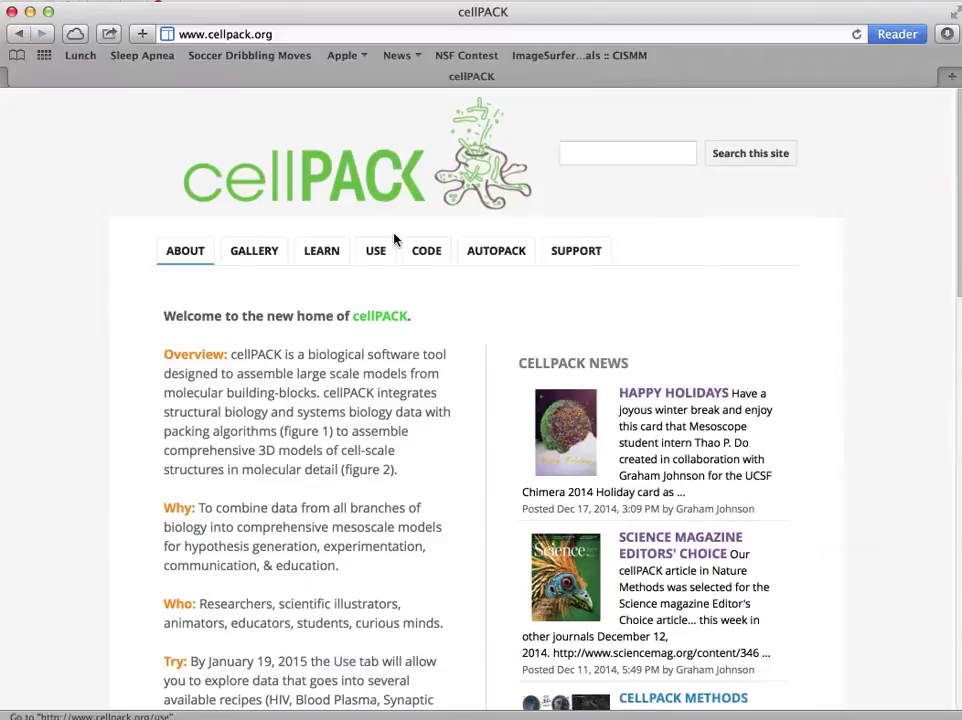
- Go to the cellPACK Use page and scroll down to the Chimera Daily Builds download link
click(381, 256)
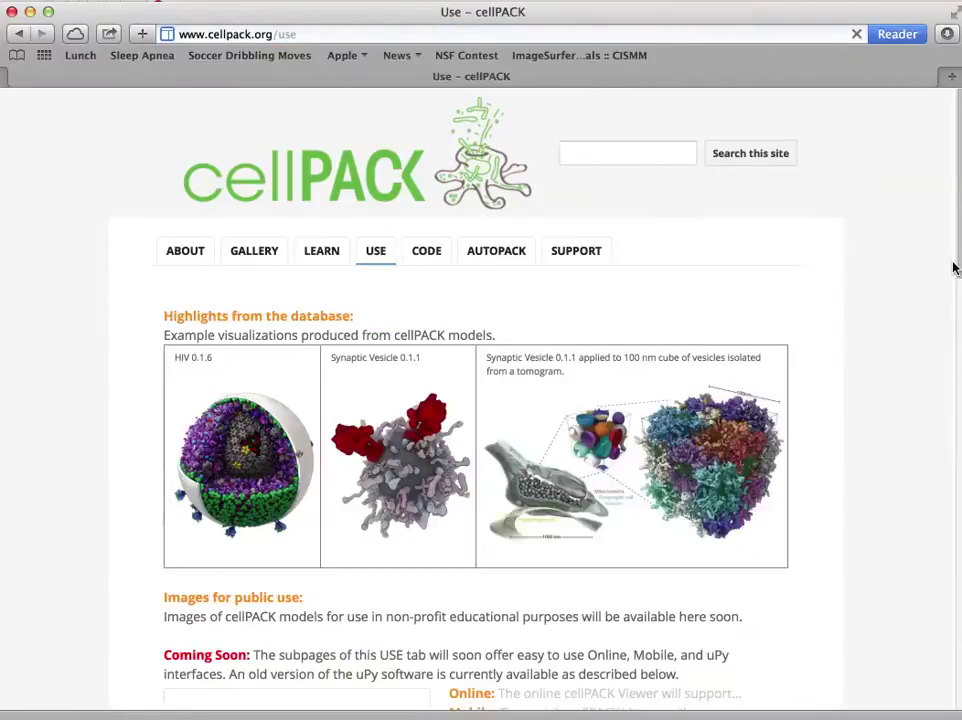
mouse_move(953, 268)
mouse_down()
mouse_move(957, 445)
mouse_move(955, 316)
mouse_move(955, 503)
mouse_move(943, 594)
mouse_move(955, 280)
mouse_up()
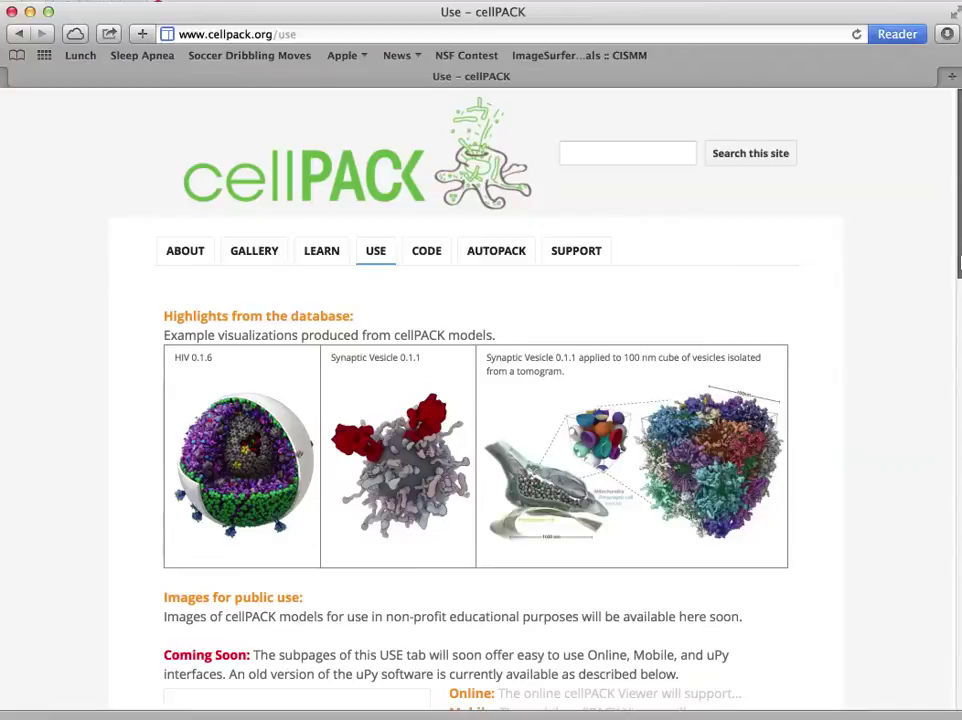
drag(958, 262, 945, 430)
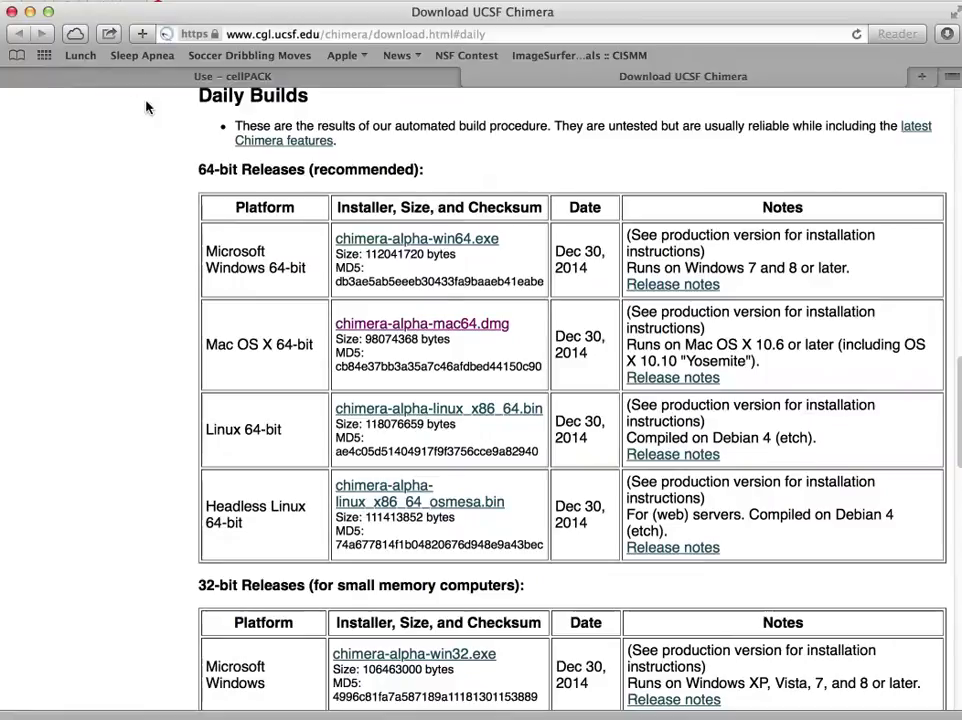
- Return to the cellPACK Use page and select the HIV-1_0.1.6_5 recipe name for copying
click(122, 76)
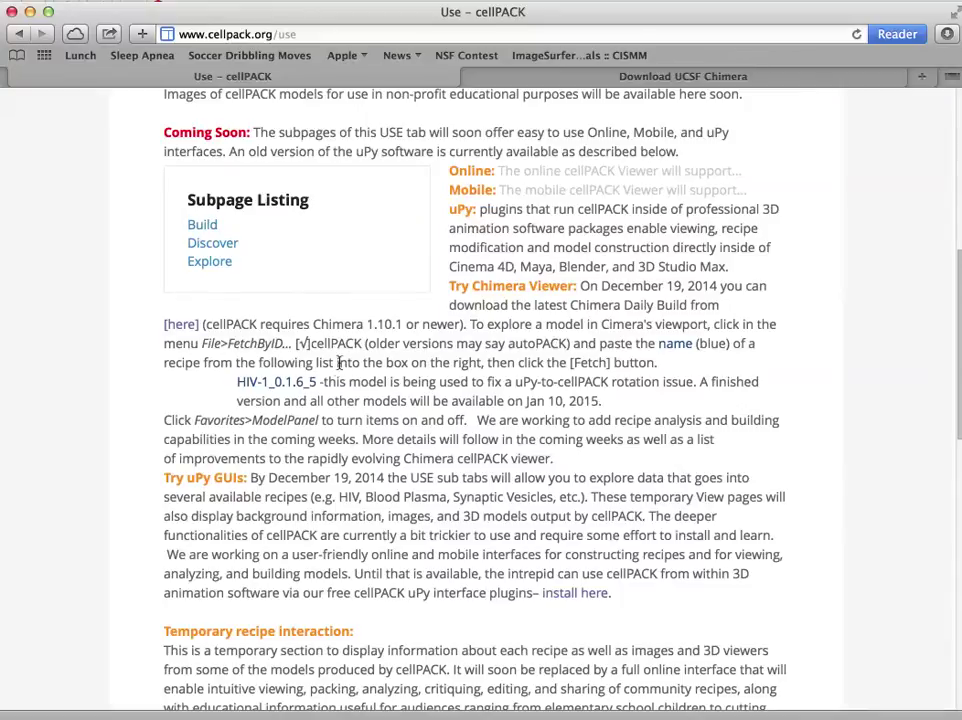
drag(318, 382, 238, 381)
key(super+c)
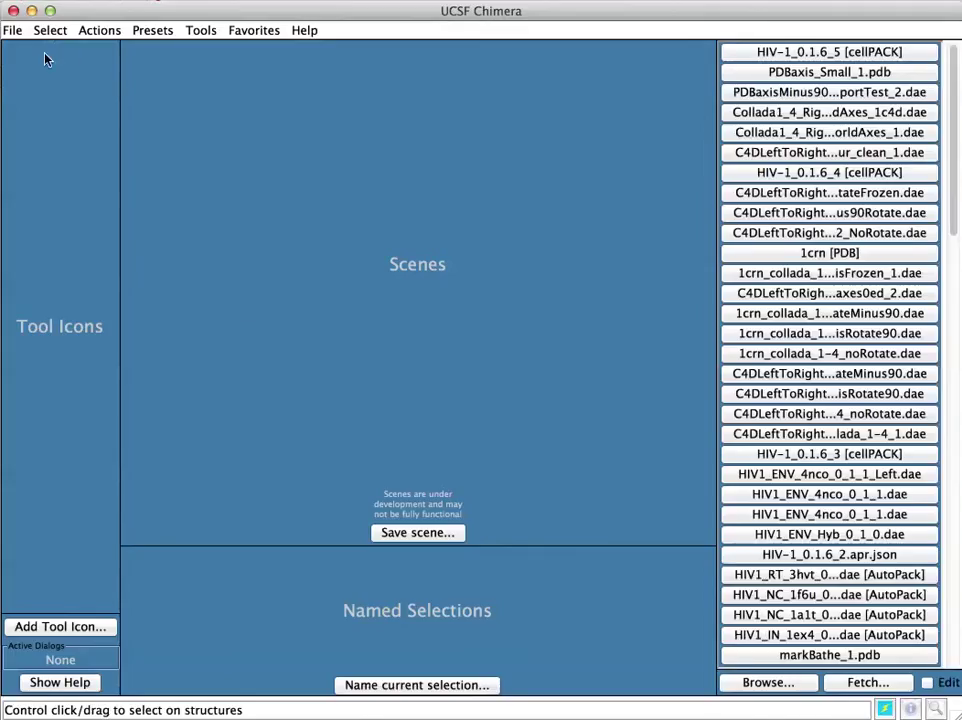
- In File > Fetch by ID, choose the cellPACK database and paste HIV-1_0.1.6_5 as the ID
click(12, 30)
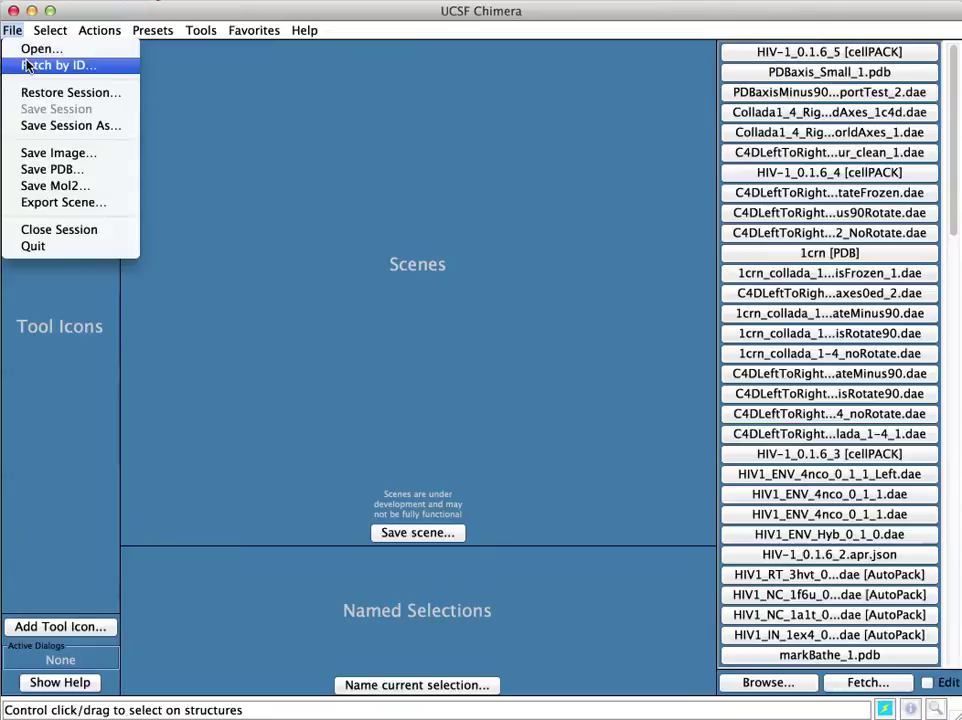
click(27, 65)
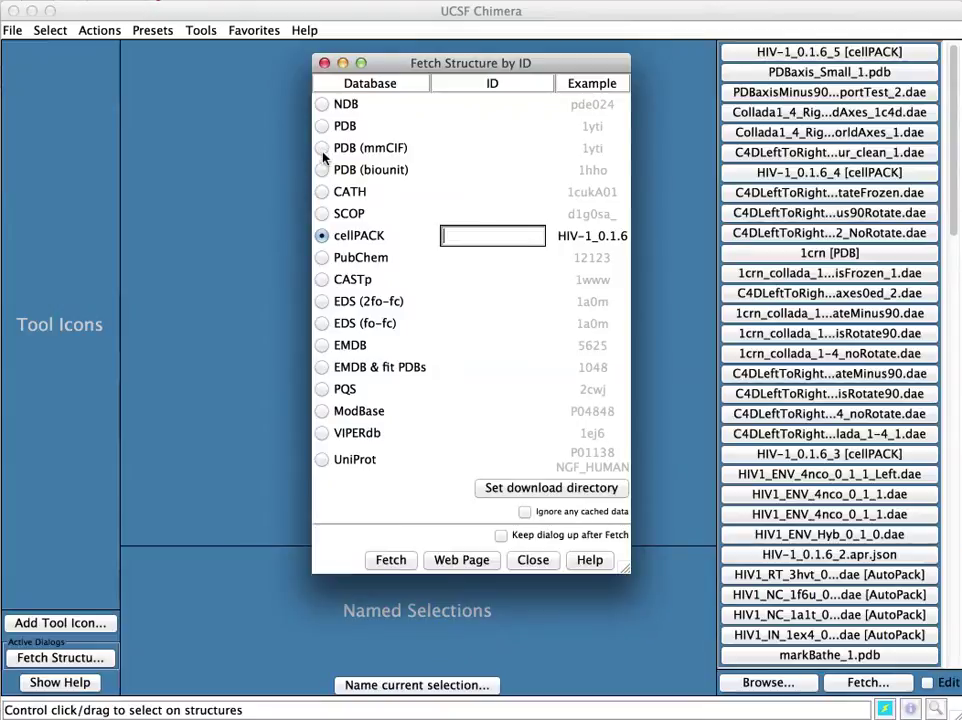
click(322, 170)
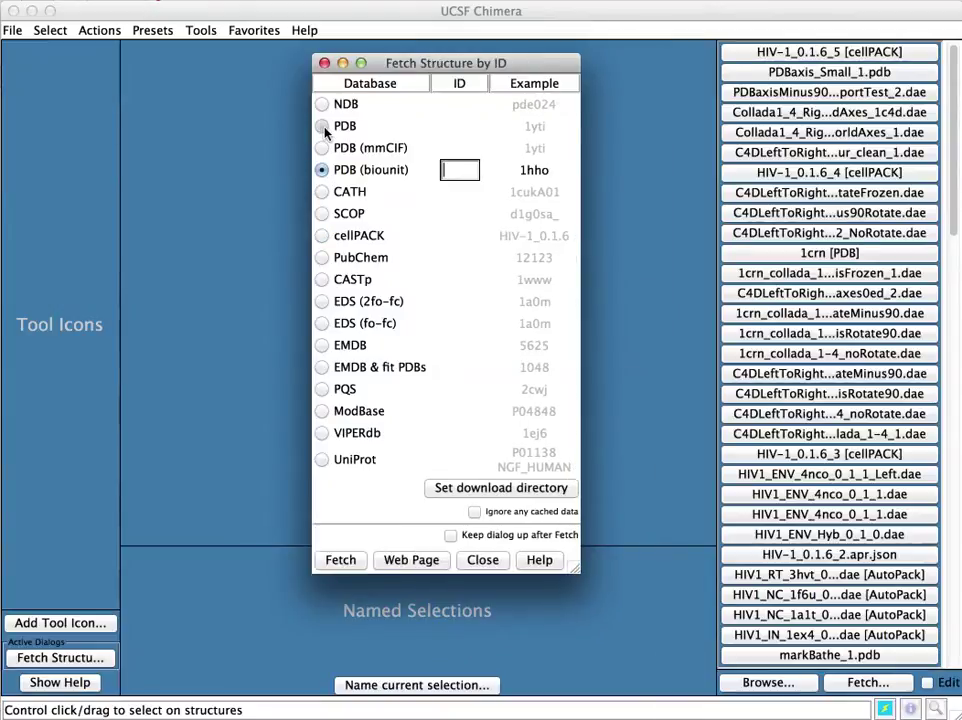
click(322, 126)
click(322, 236)
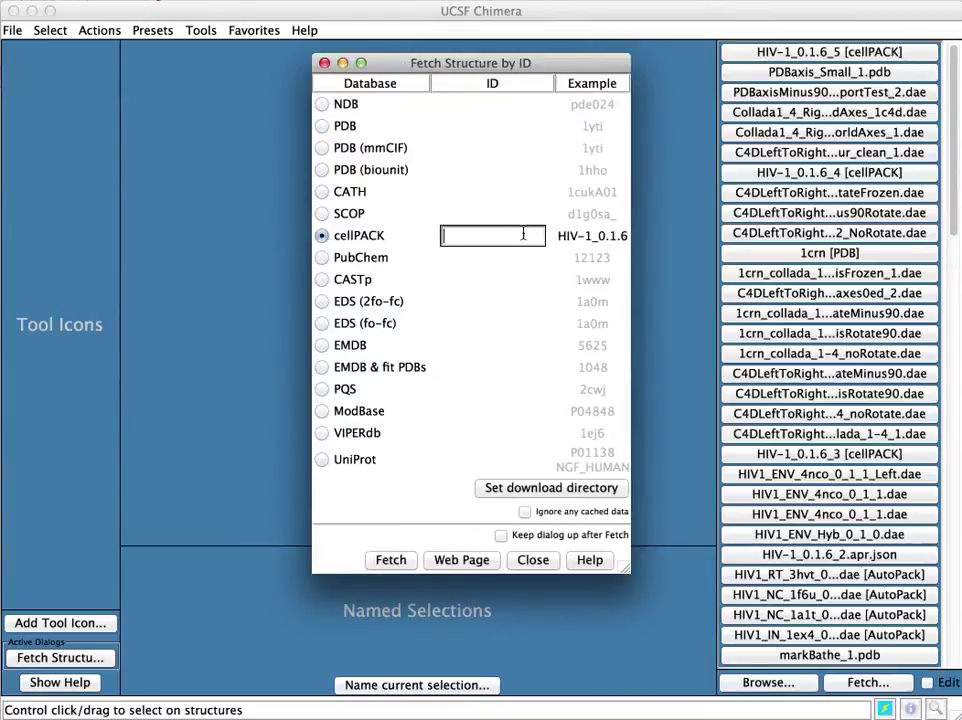
key(super+v)
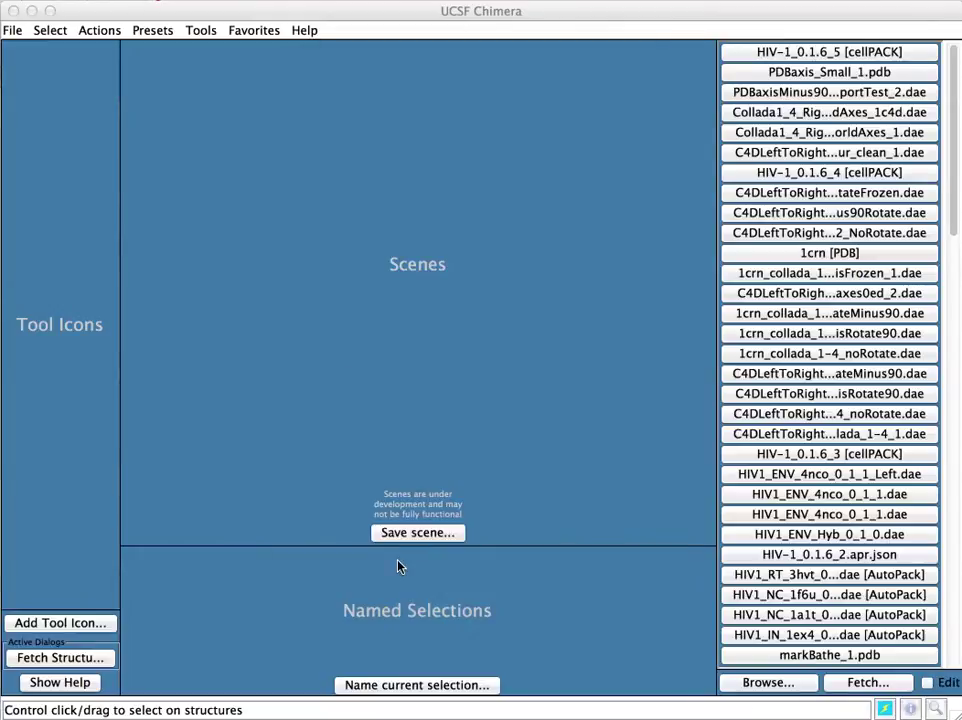
- Fetch the HIV-1_0.1.6_5 model, then zoom and rotate the loaded particle to inspect it
click(398, 565)
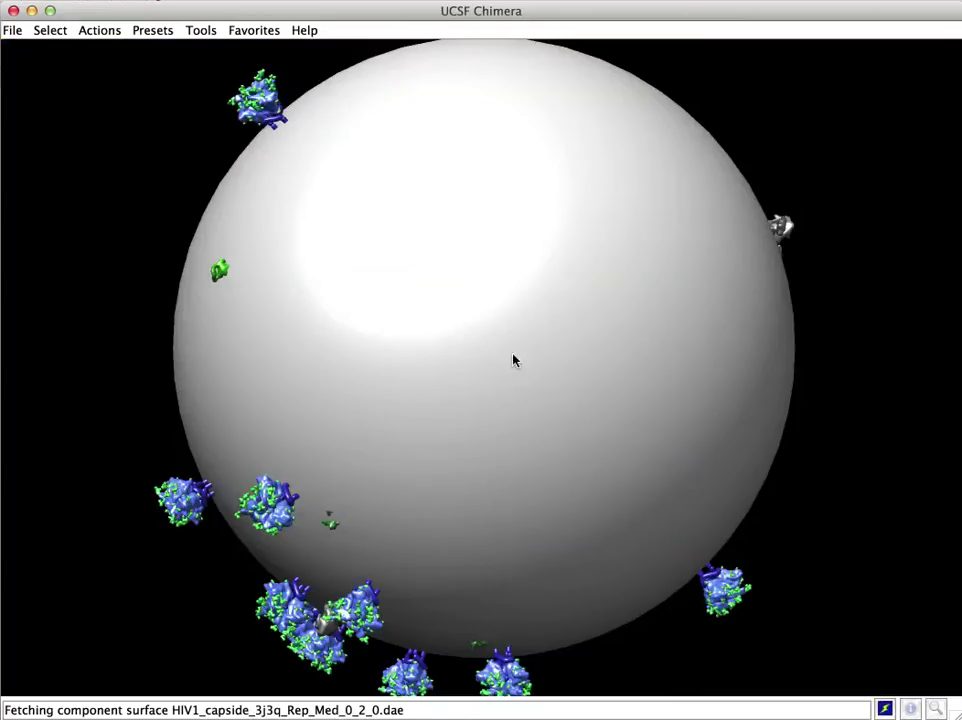
scroll(513, 361, down, 5)
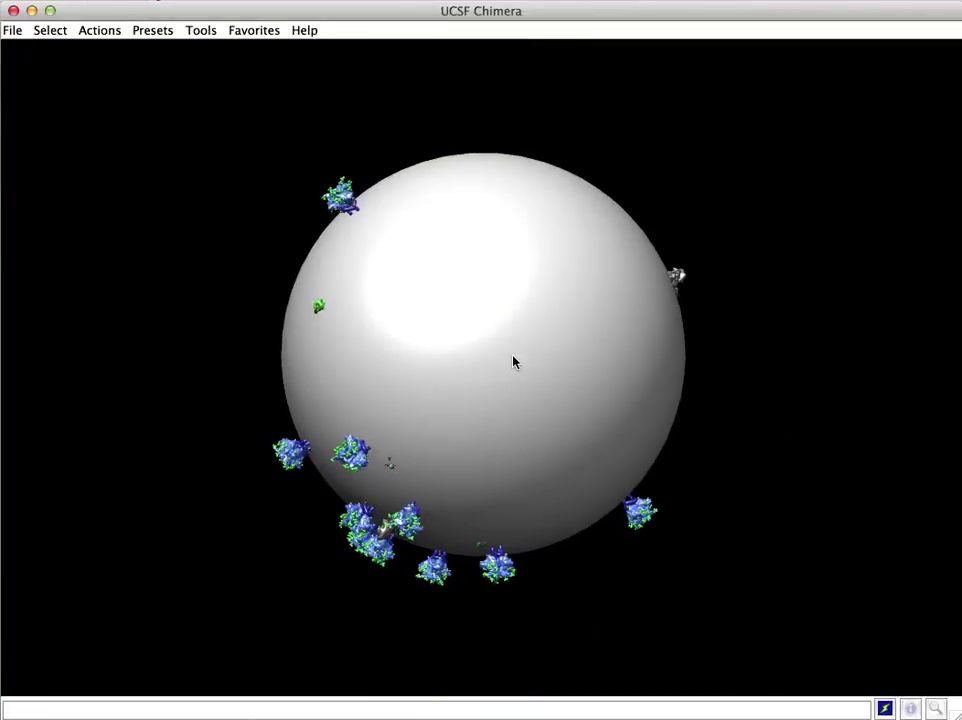
scroll(513, 361, up, 3)
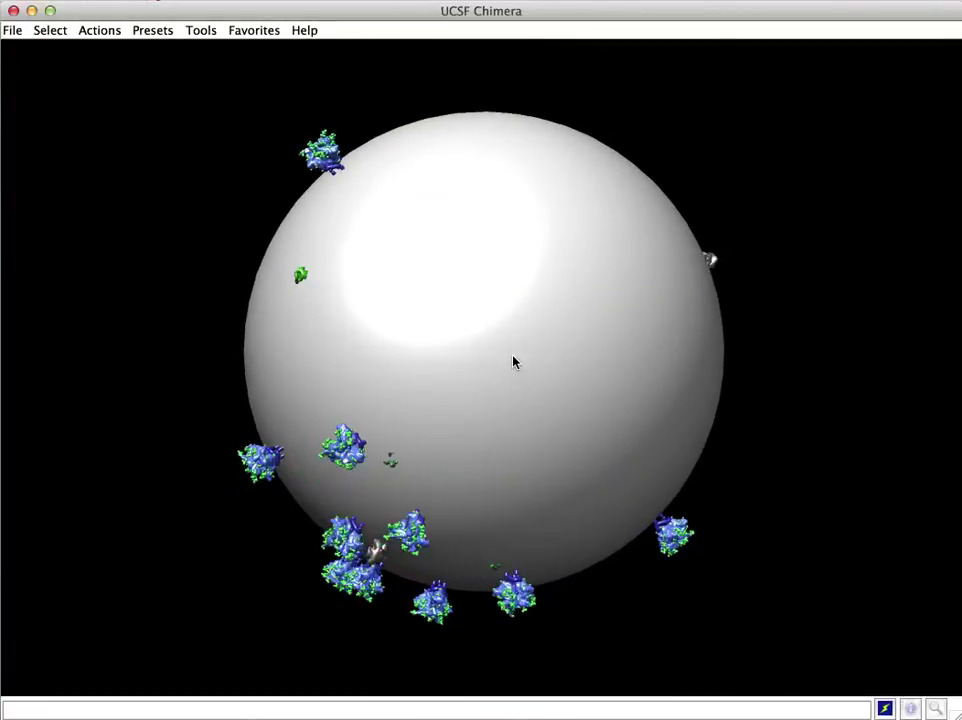
drag(513, 361, 408, 402)
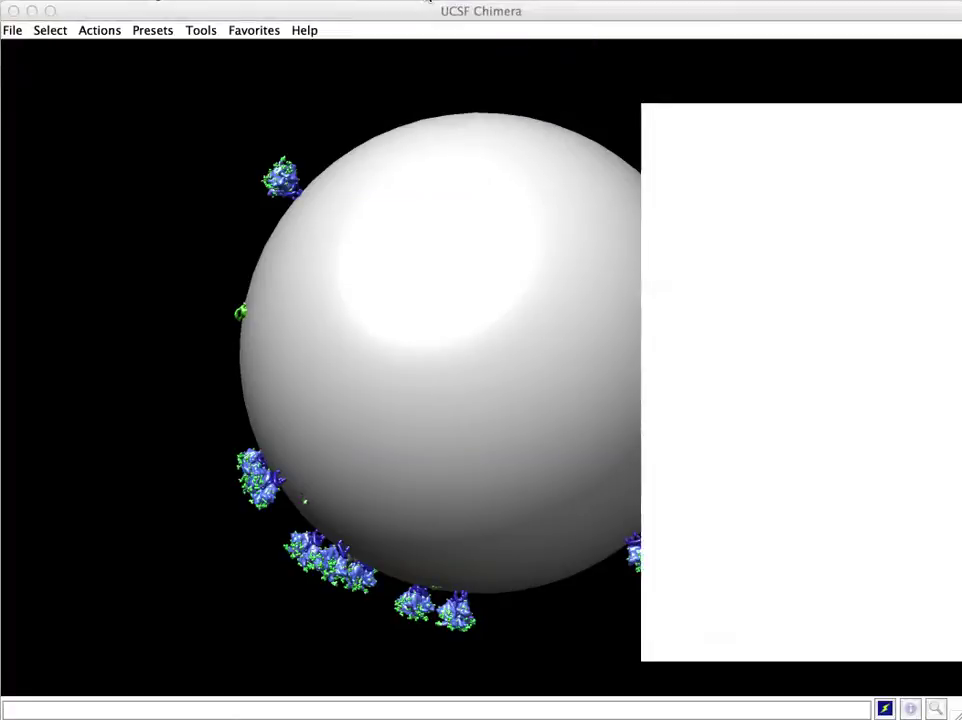
- Open the Model Panel and ungroup HIV-1_0.1.6_5 into its component models
click(790, 166)
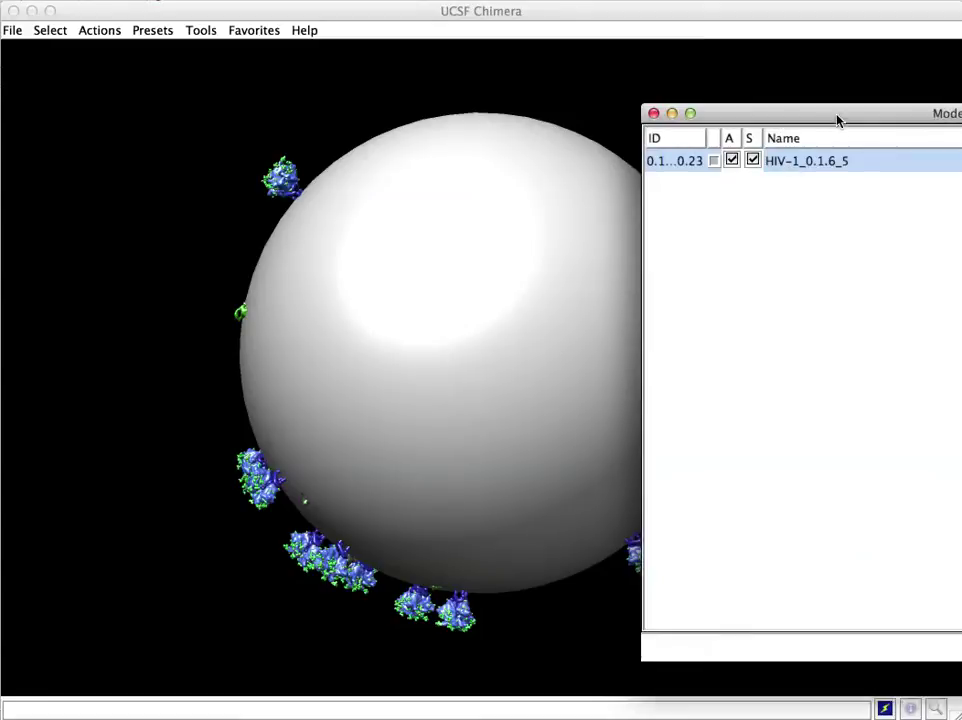
drag(837, 116, 419, 105)
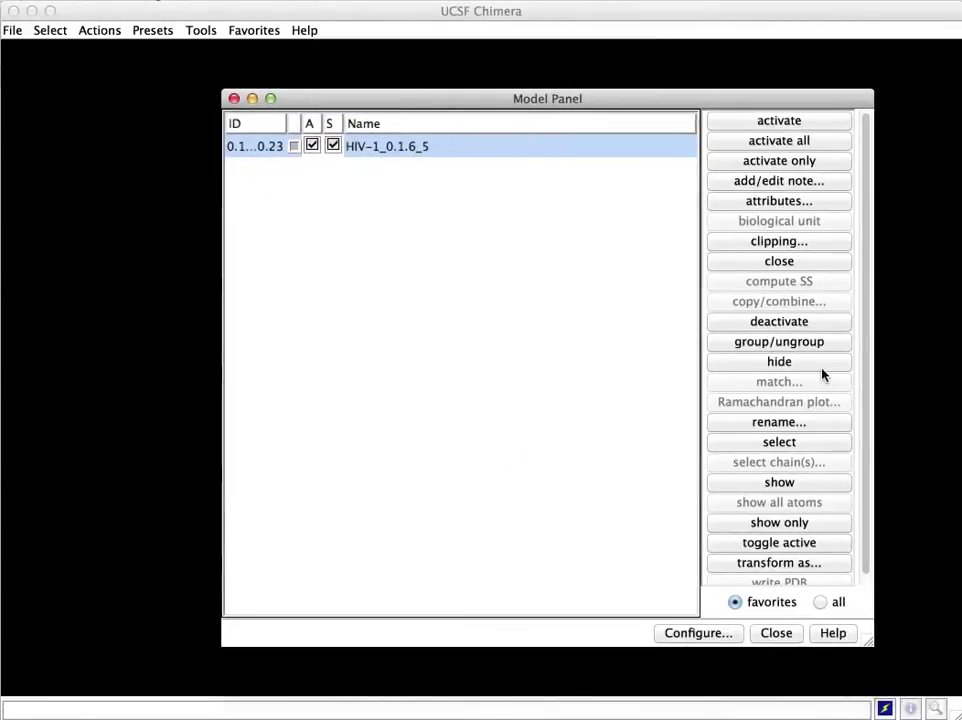
click(798, 344)
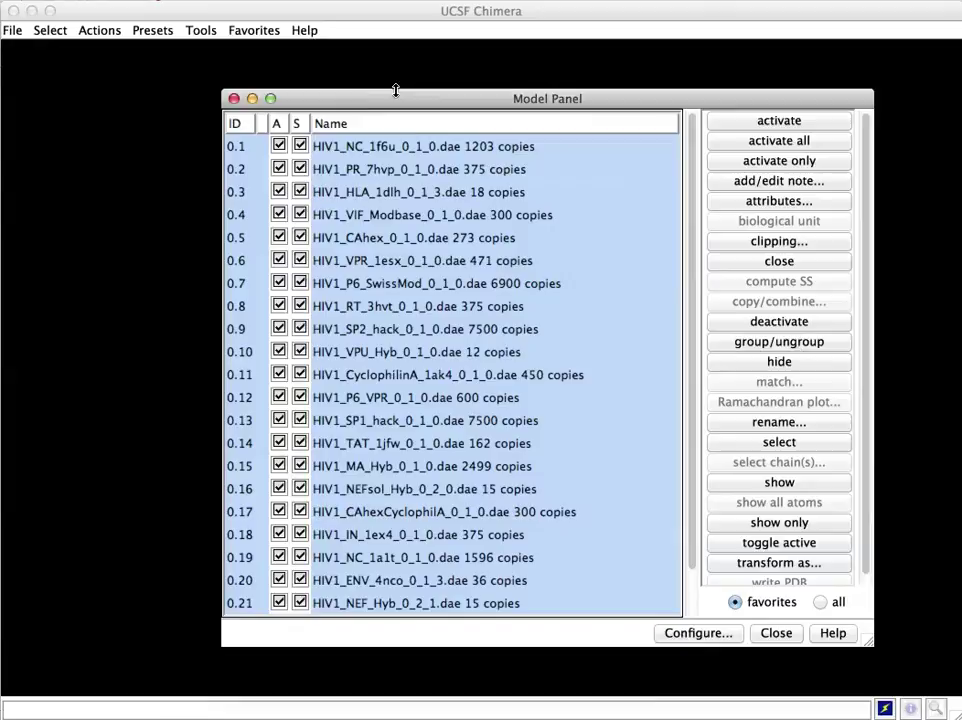
- Hide the envelope model 0.22 to reveal the blue layer beneath
drag(377, 108, 878, 107)
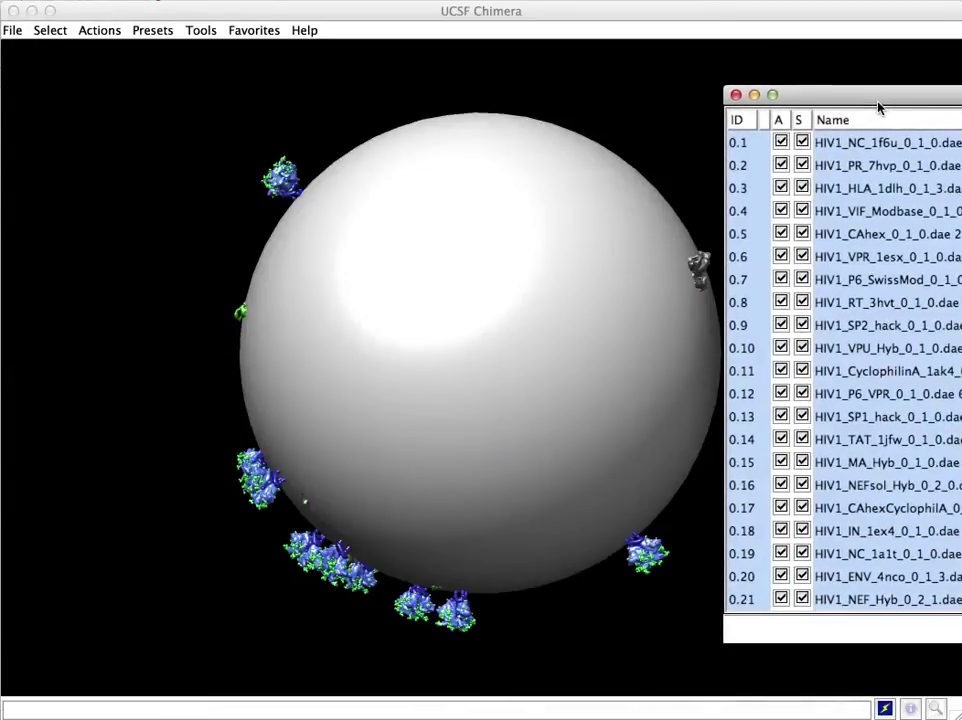
scroll(843, 370, down, 2)
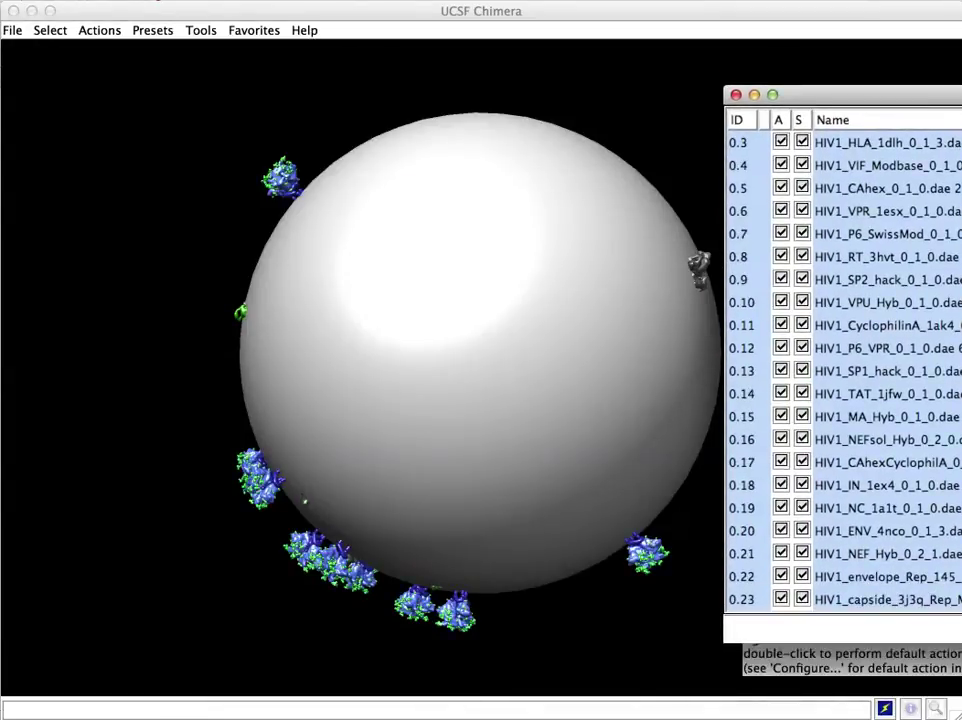
click(802, 577)
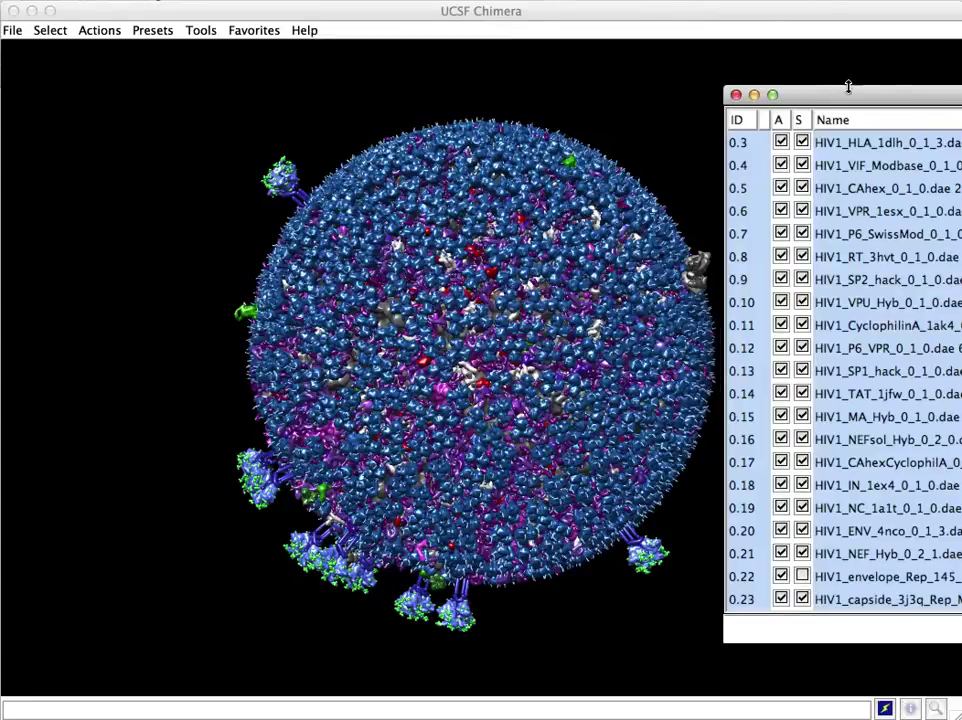
- Turn on shadows in the Side View Effects settings and return to the main viewer
drag(833, 96, 913, 106)
click(355, 0)
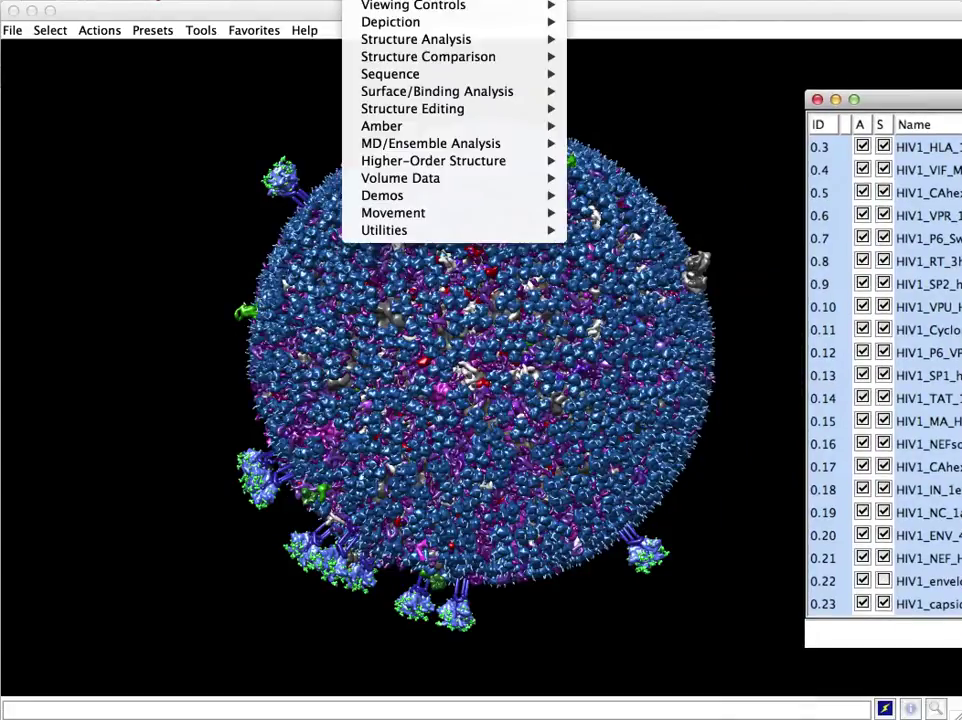
mouse_move(415, 0)
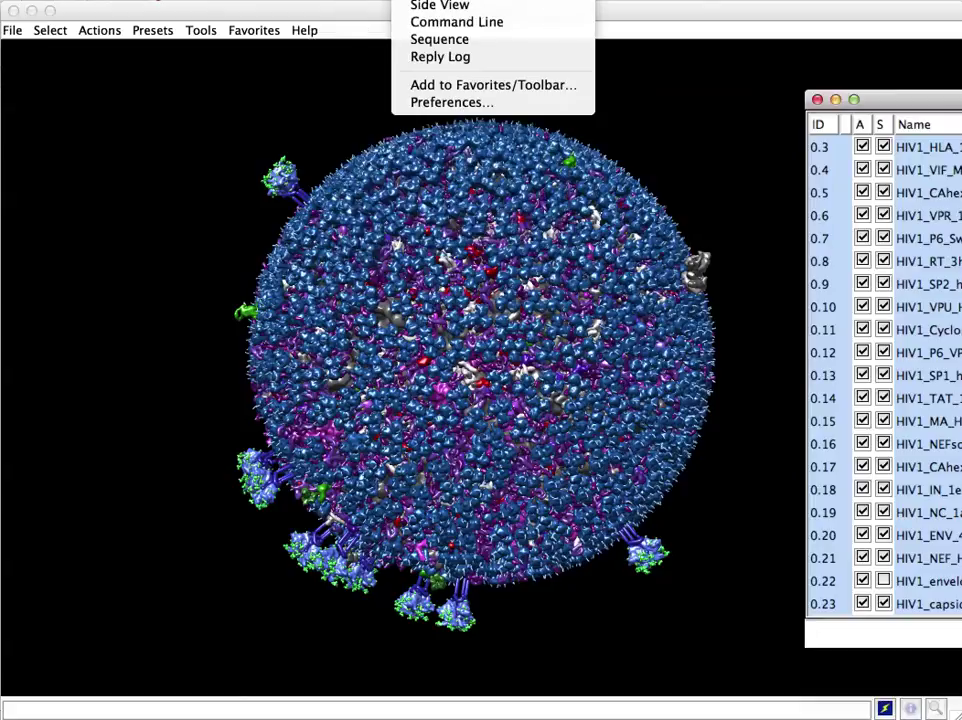
click(425, 5)
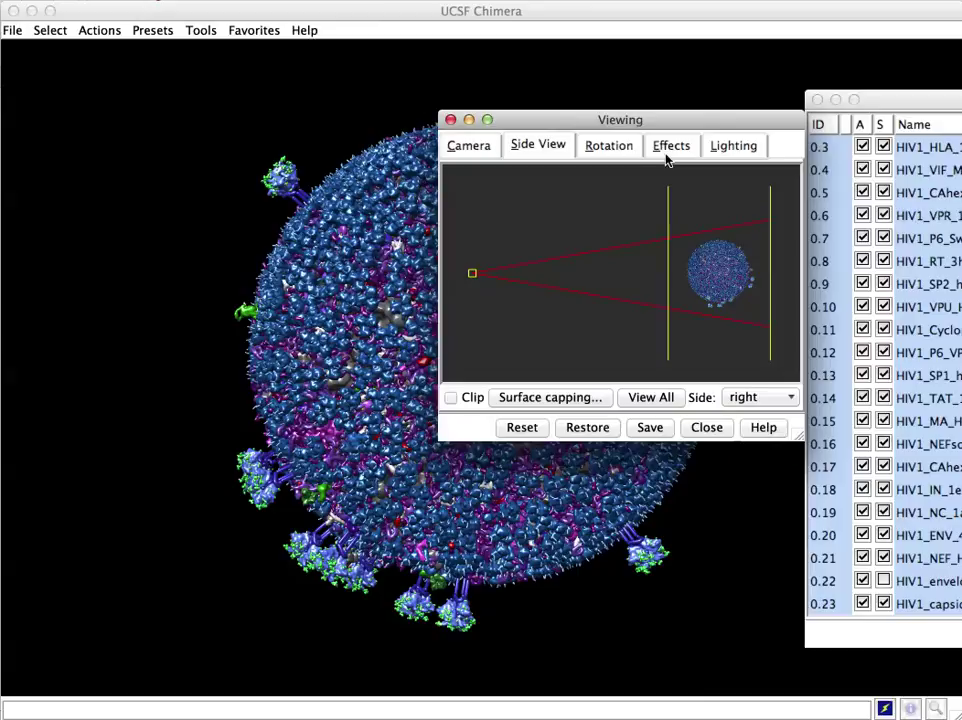
click(667, 151)
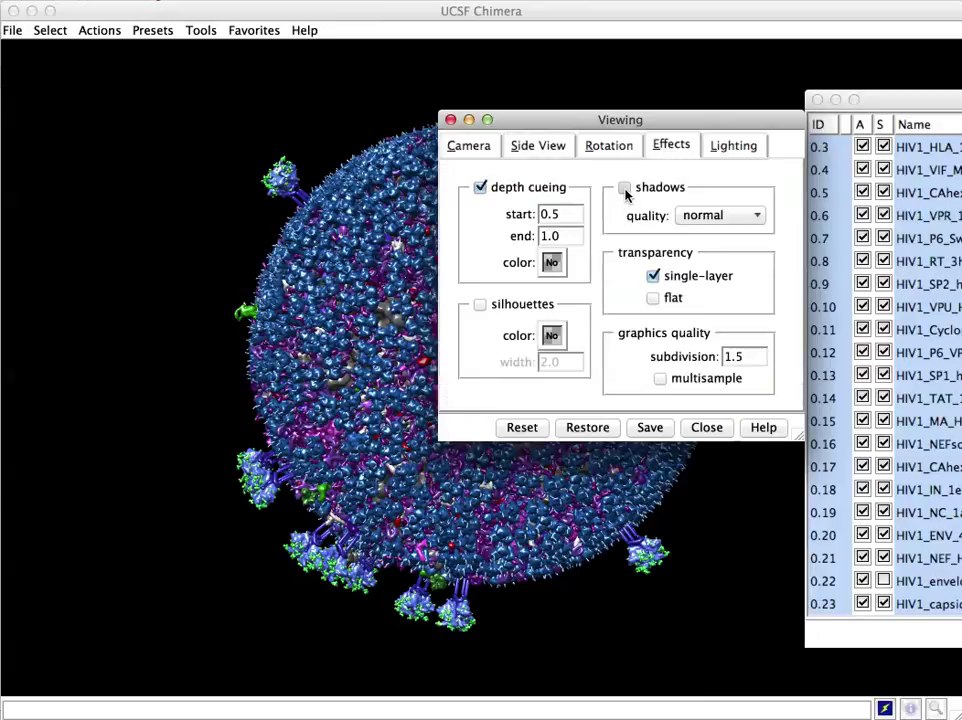
click(703, 427)
click(614, 352)
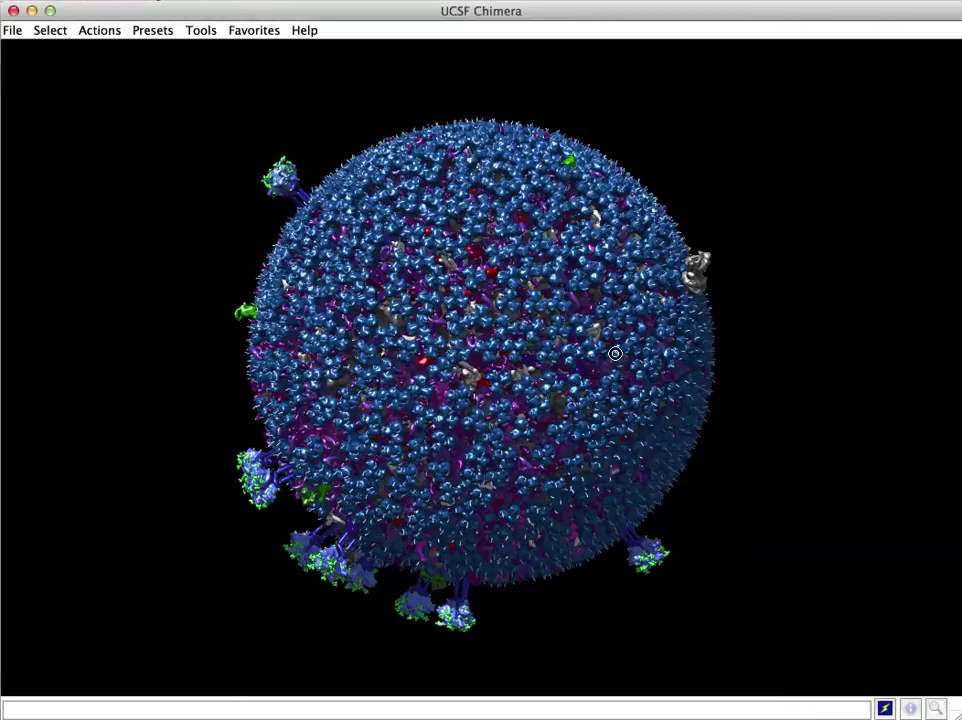
- Hide the HIV1_MA matrix model 0.15 and rotate the particle to view the purple capsid
drag(510, 368, 720, 370)
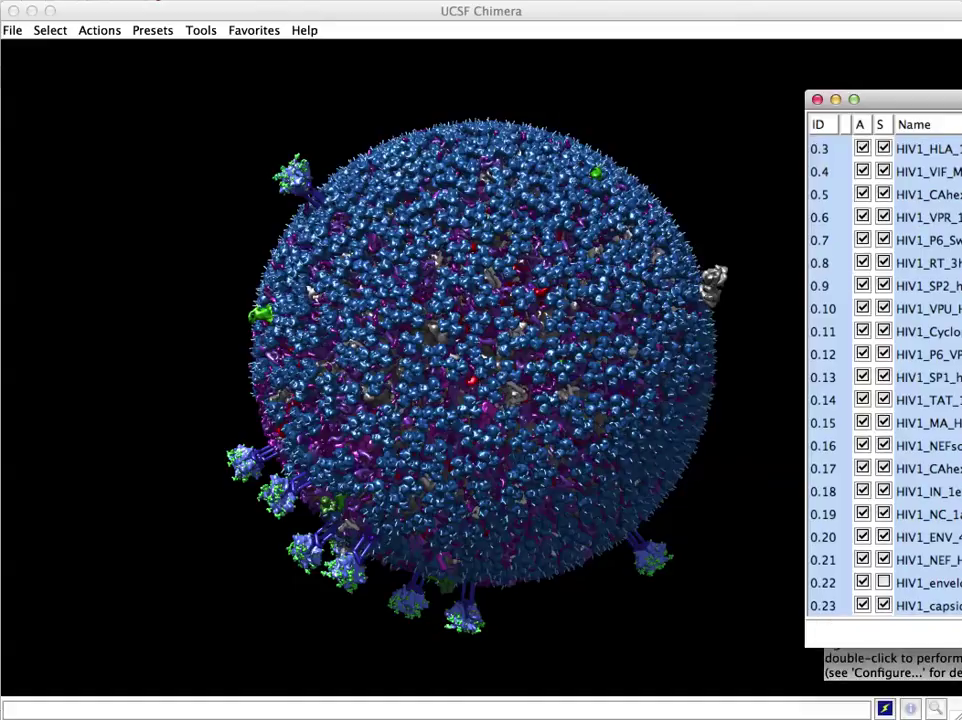
scroll(880, 375, up, 1)
scroll(880, 375, down, 1)
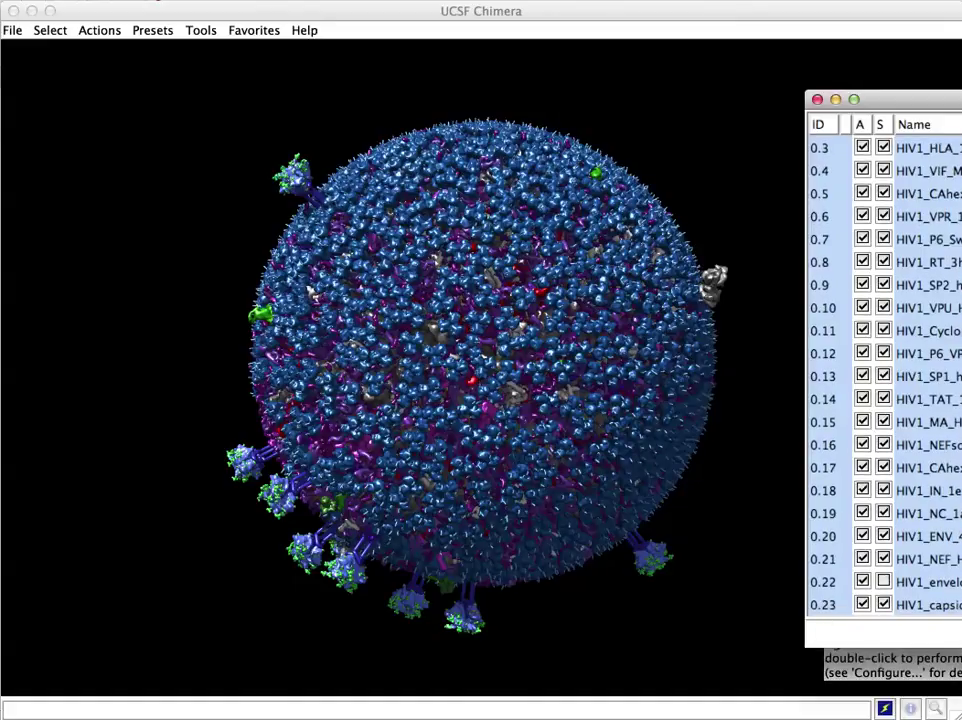
click(884, 421)
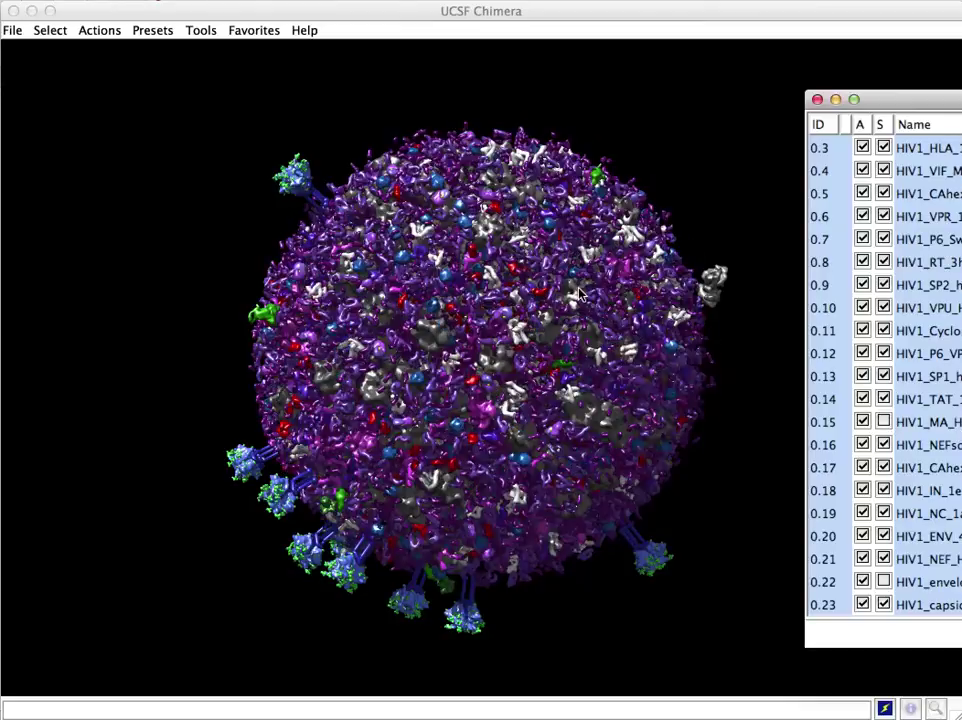
click(529, 262)
drag(529, 262, 437, 374)
click(955, 118)
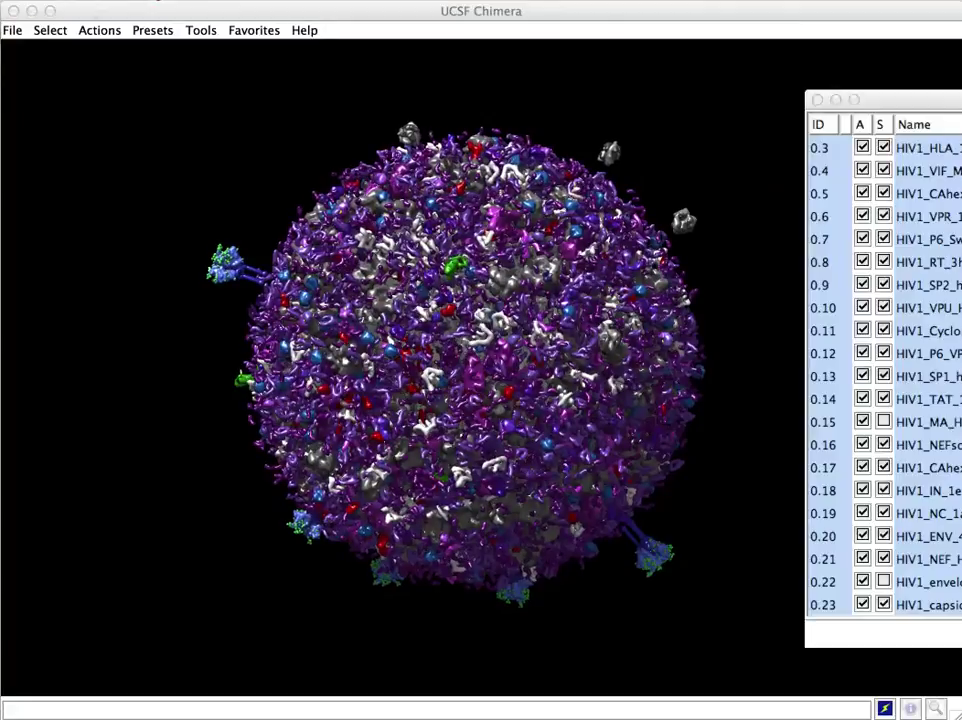